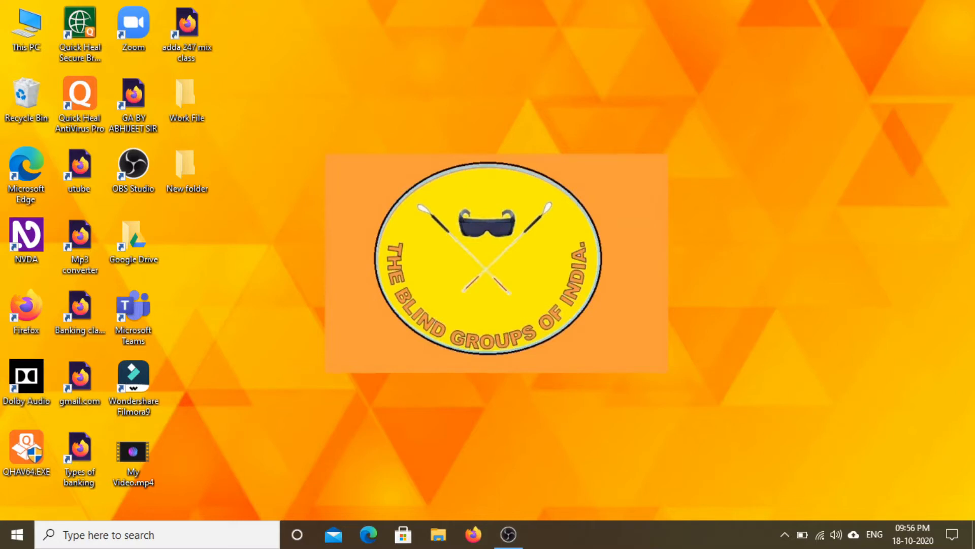
Step: Search for Notepad and open it with a new blank document
key(super)
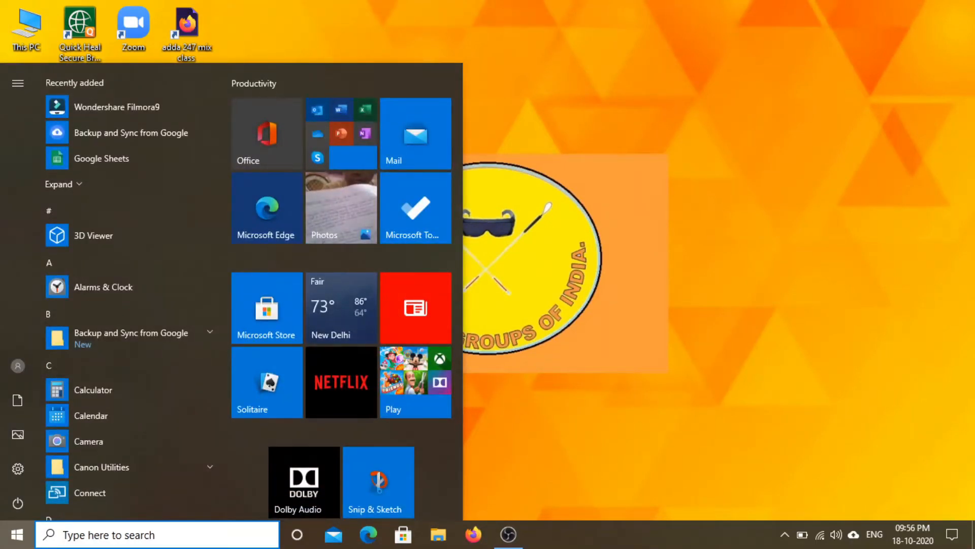
text(no)
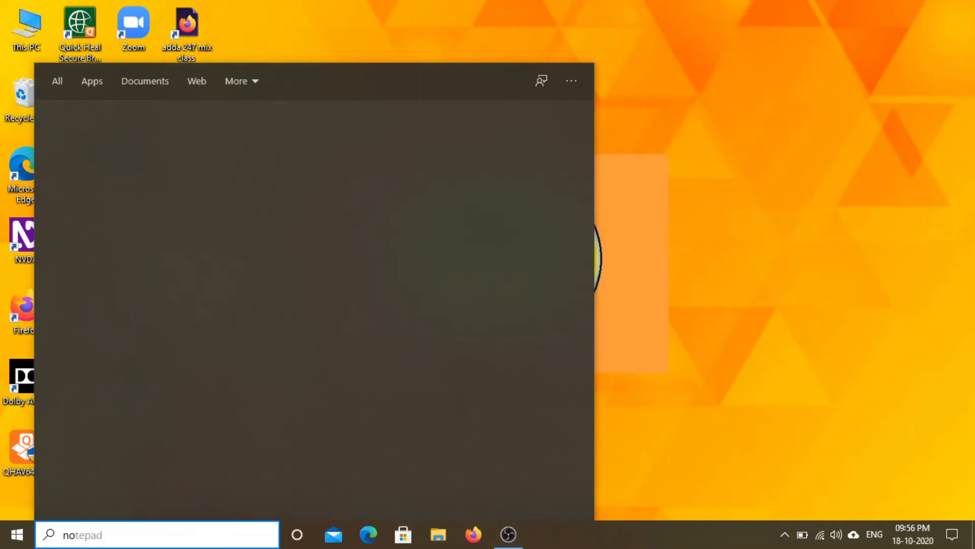
key(Up)
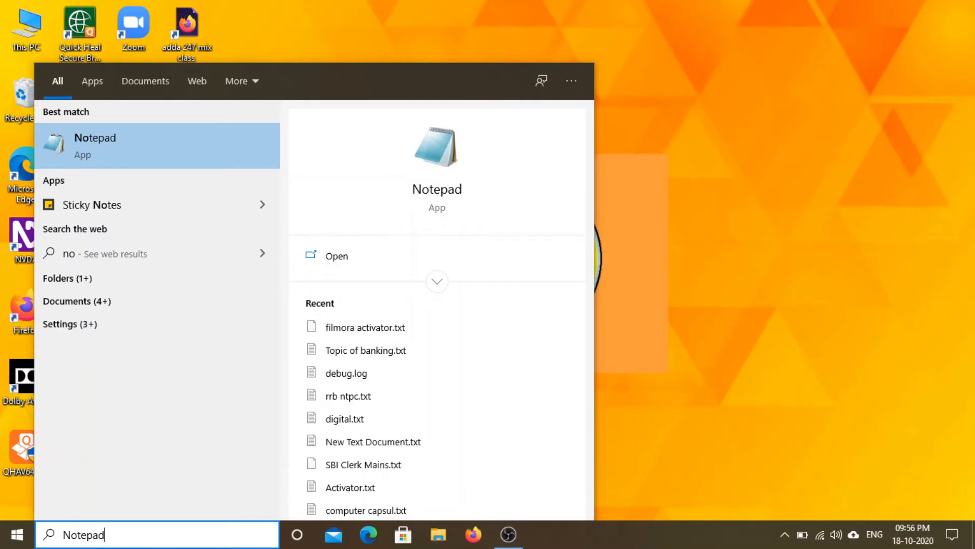
key(Return)
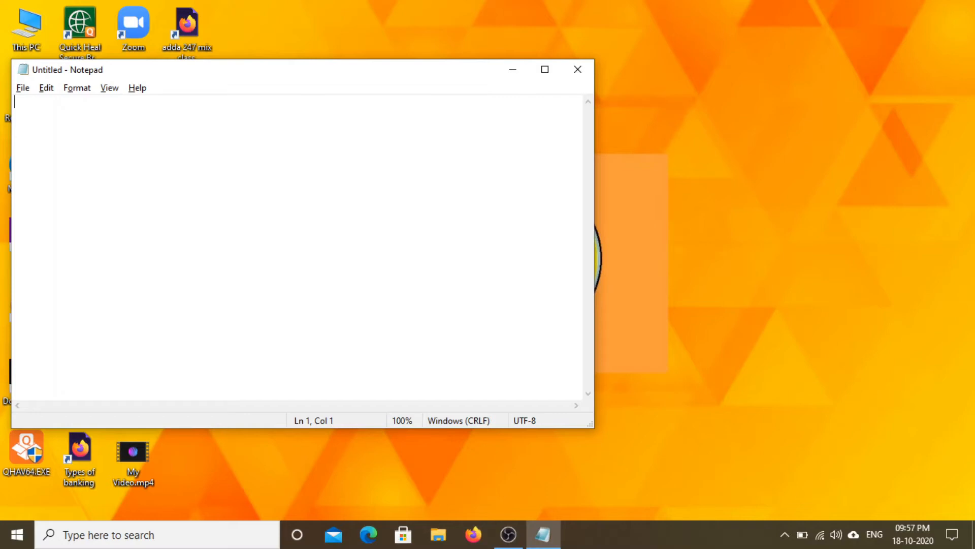
Step: Maximize the Notepad window
key(alt+space)
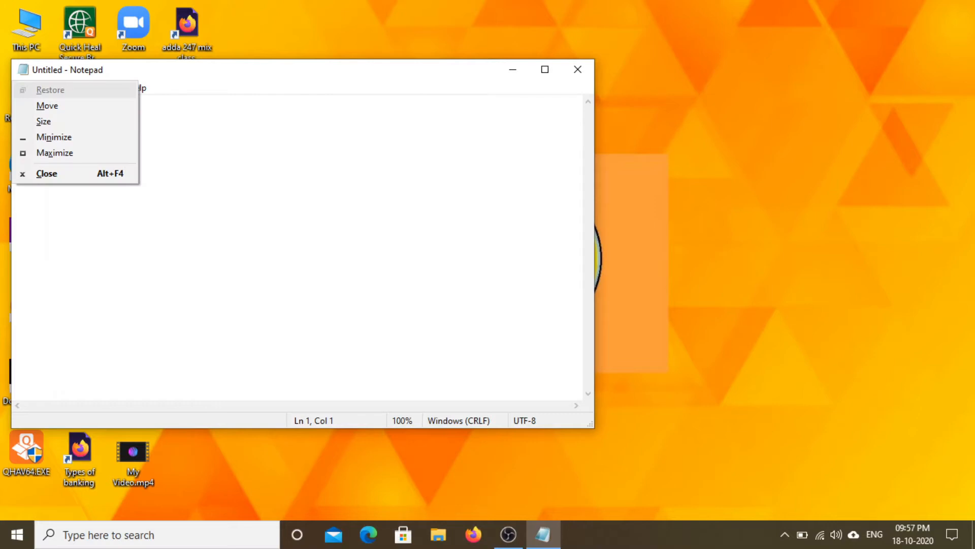
key(Down)
key(Down)
key(Down)
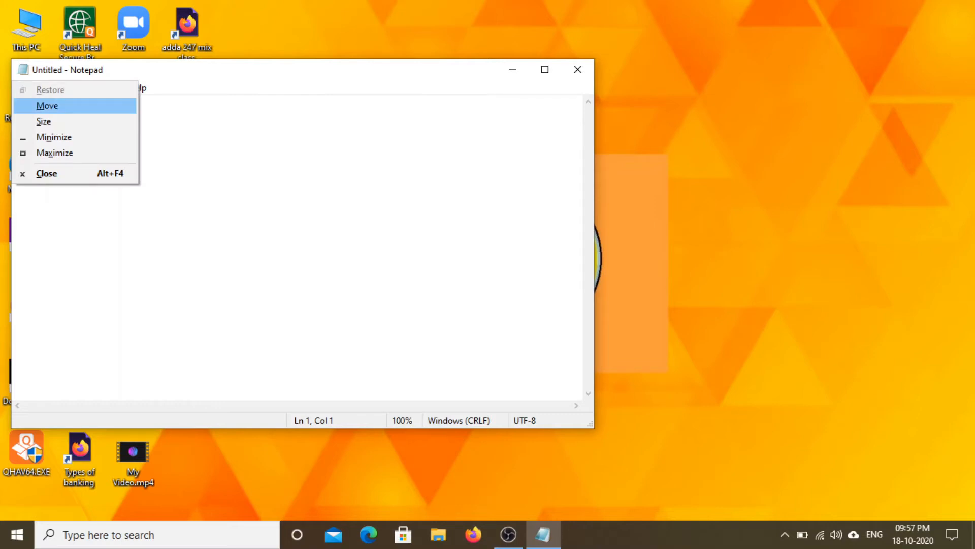
key(Down)
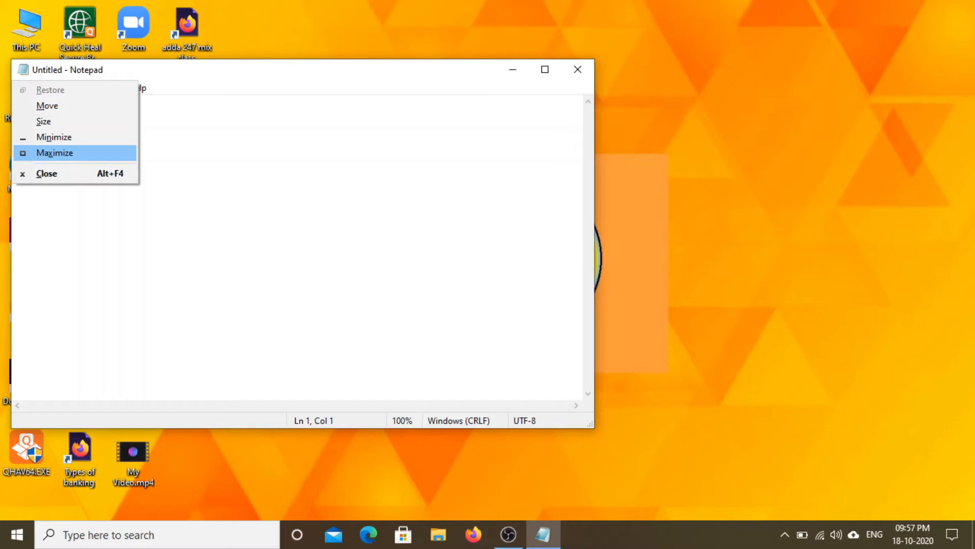
key(Return)
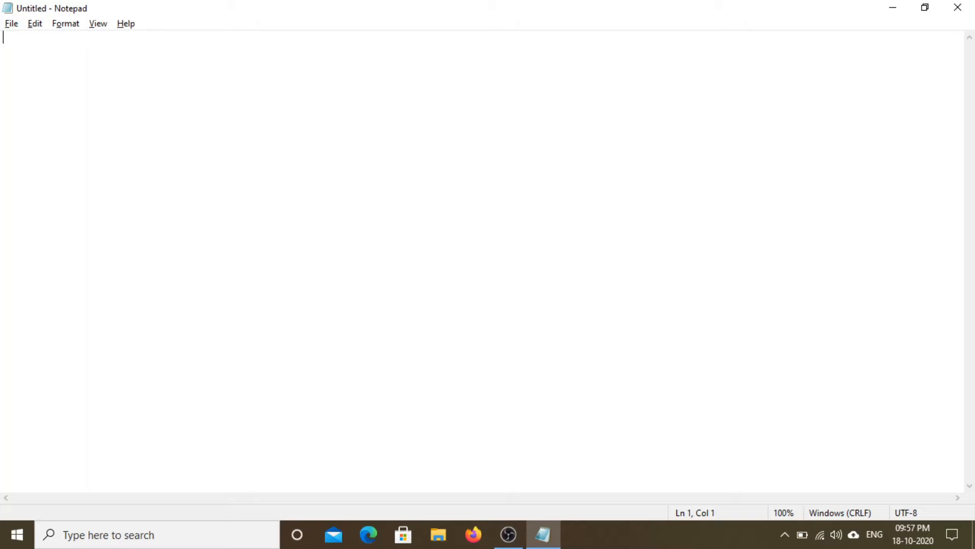
key(alt+space)
key(Down)
key(Down)
key(Down)
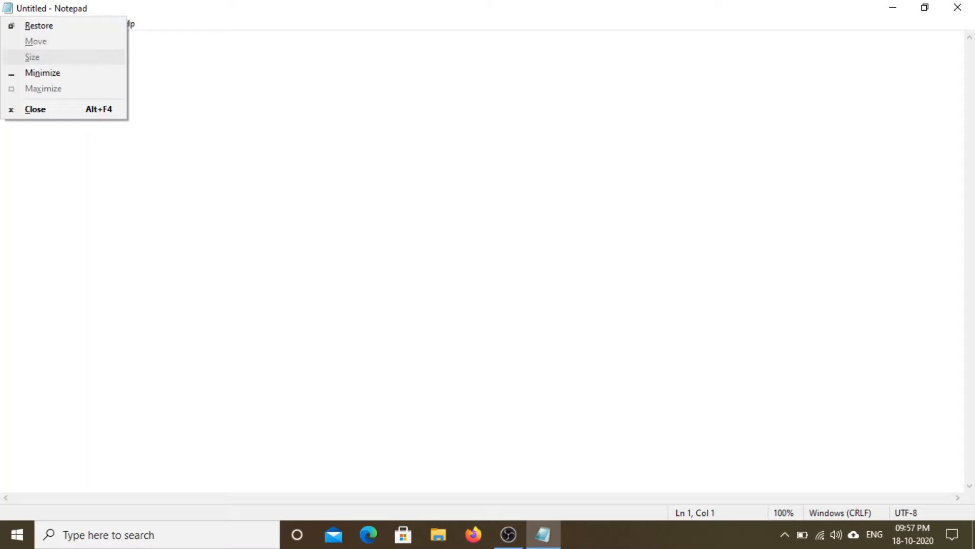
key(Down)
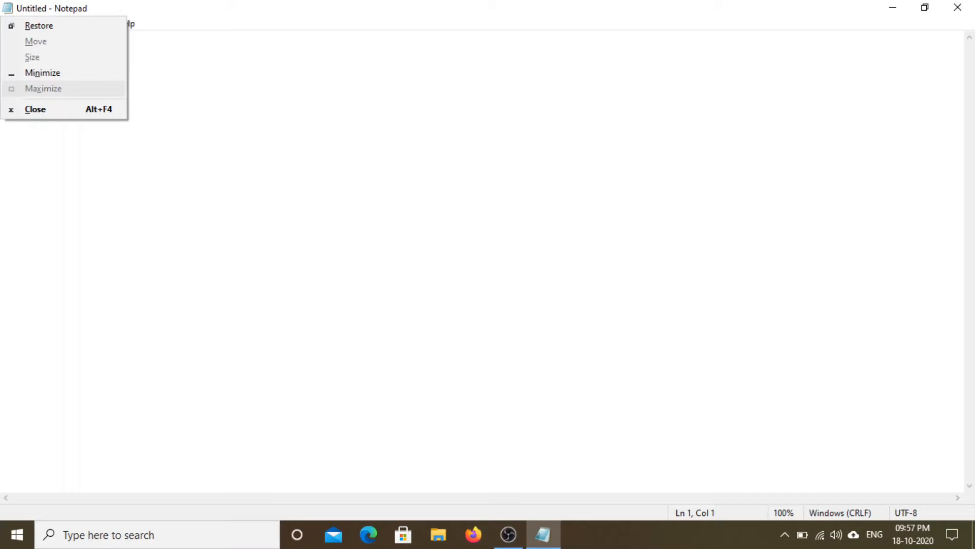
key(Escape)
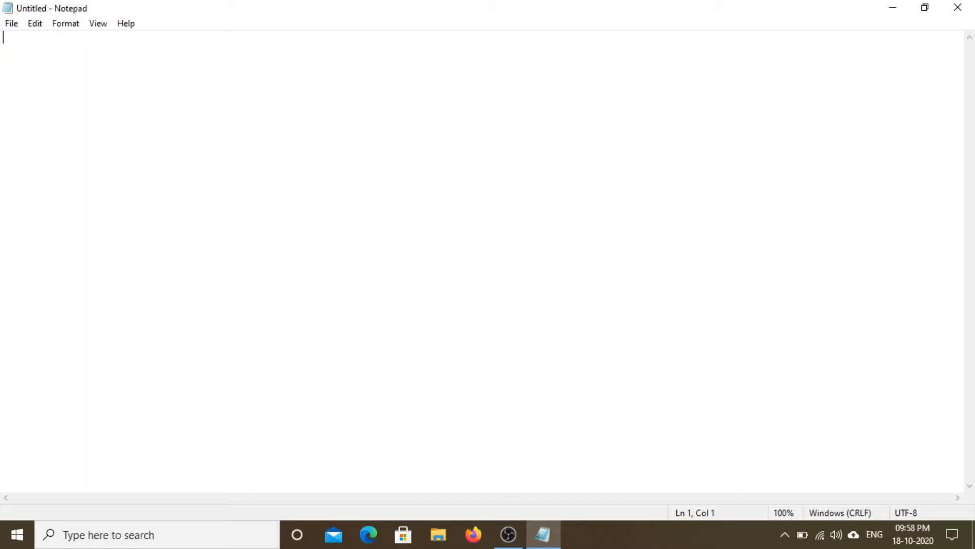
Step: Insert the current time and date on the first line of the blank document
key(alt)
key(Right)
key(Down)
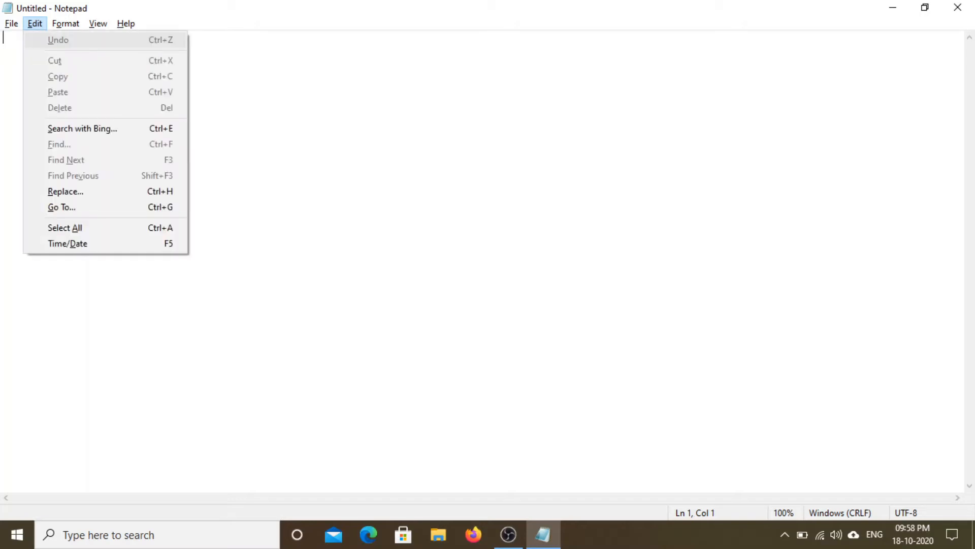
key(Down)
key(Down)
key(Down)
key(Down)
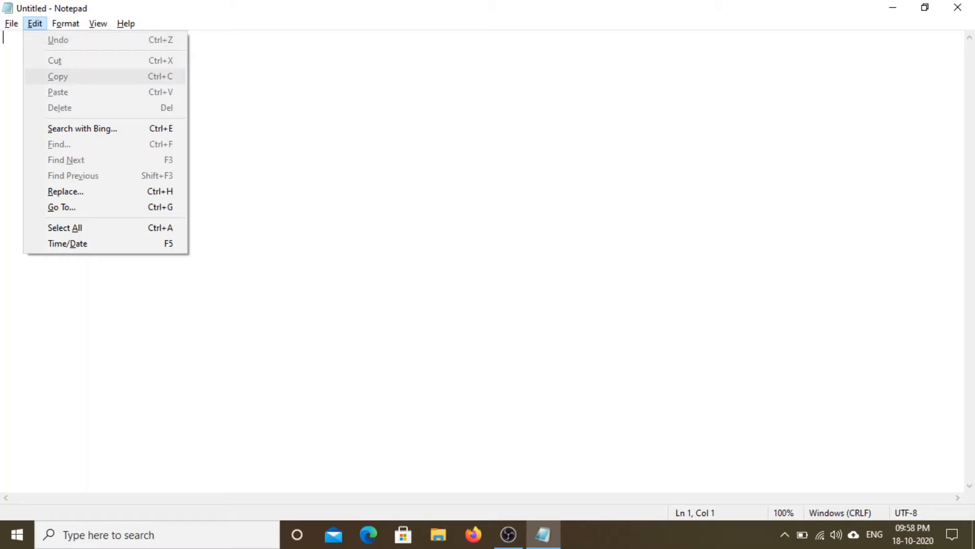
key(Down)
key(Down)
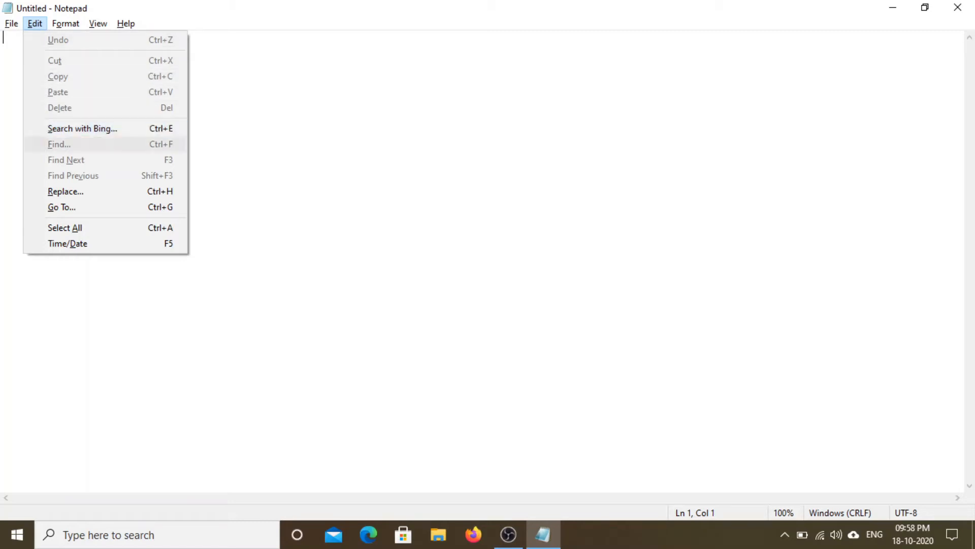
key(Down)
key(Down)
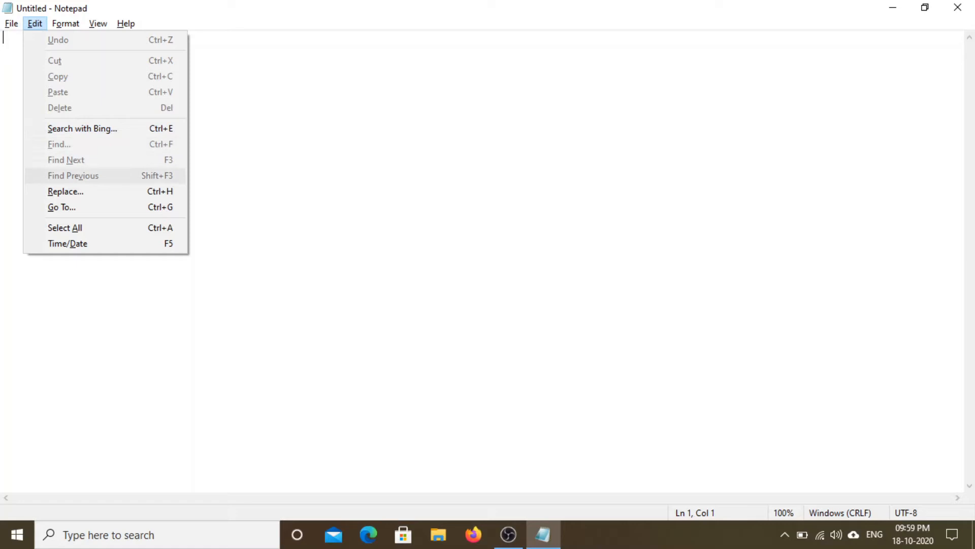
key(Down)
key(Down)
key(Down)
key(Down)
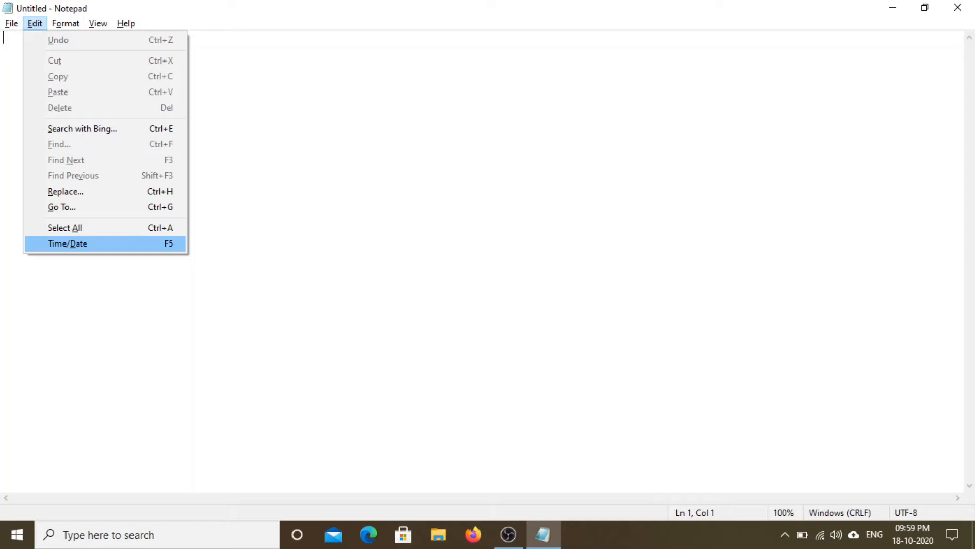
key(Return)
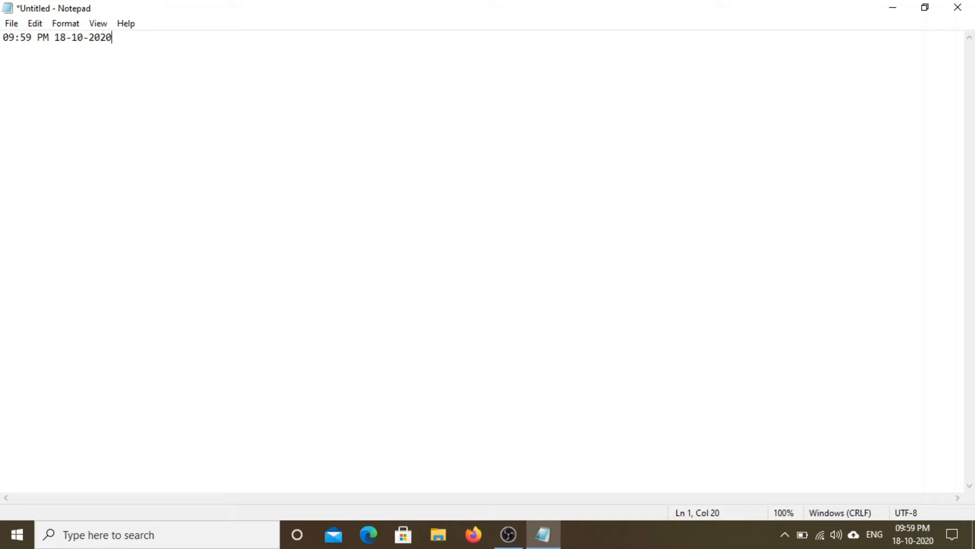
Step: Add the sentence "the quick brown fox jumps over the little lazy dog." on a new line below the date
key(Return)
text(the quick brown)
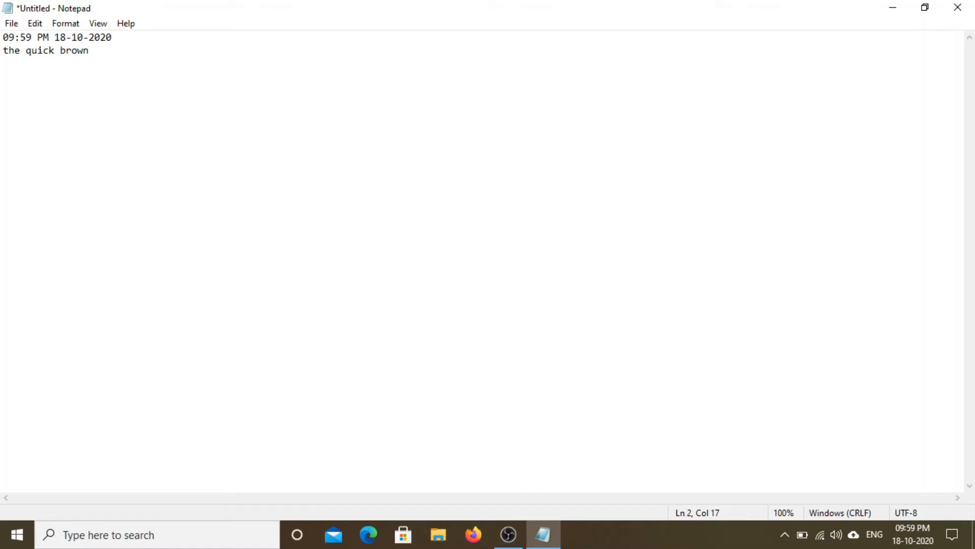
text(fox jumps ove)
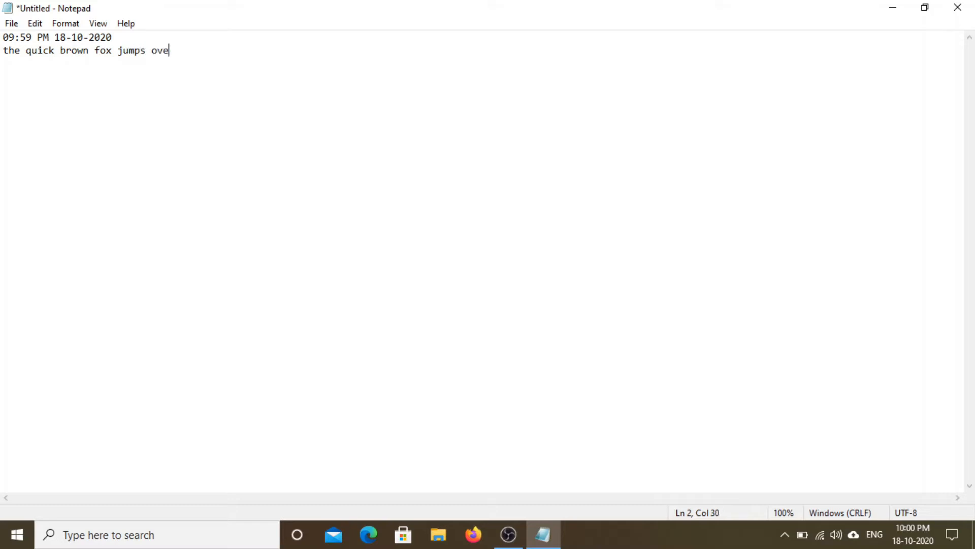
text(r the little la)
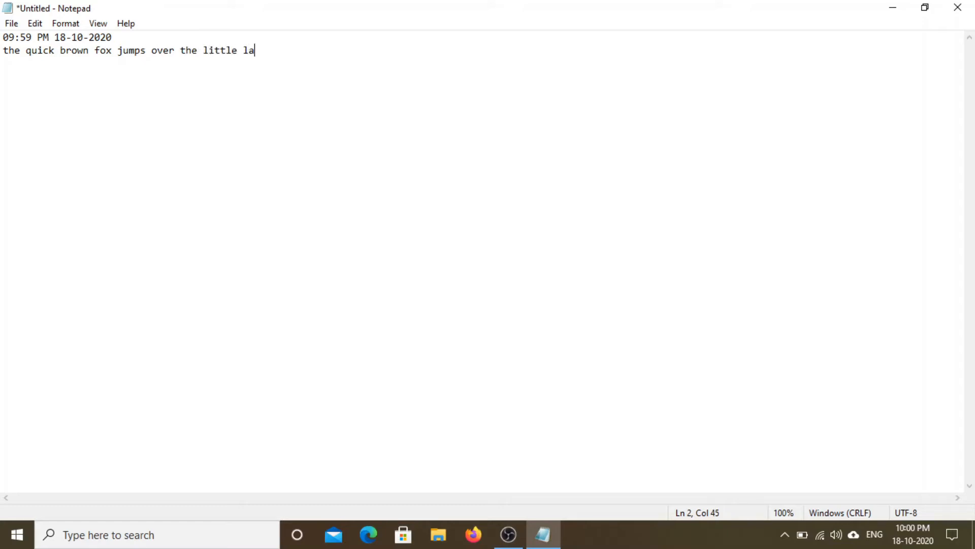
text(zy dog)
Step: Place the text cursor at the start of the second line and move it forward one character at a time
click(3, 38)
click(3, 50)
key(Right)
key(Right)
key(Right)
key(Right)
key(Right)
key(Right)
key(Right)
key(Right)
Step: Move the text cursor forward through the sentence word by word, and back again to the start of "quick"
key(ctrl+Right)
key(ctrl+Right)
key(ctrl+Right)
key(ctrl+Right)
key(ctrl+Right)
key(ctrl+Right)
key(ctrl+Right)
key(ctrl+Left)
key(ctrl+Left)
key(ctrl+Left)
key(ctrl+Left)
key(ctrl+Left)
key(ctrl+Left)
key(ctrl+Left)
key(ctrl+Left)
Step: Select text from "quick" onward, first by single characters and then word by word through "jumps"
key(shift+Right)
key(shift+Right)
key(shift+Right)
key(shift+Right)
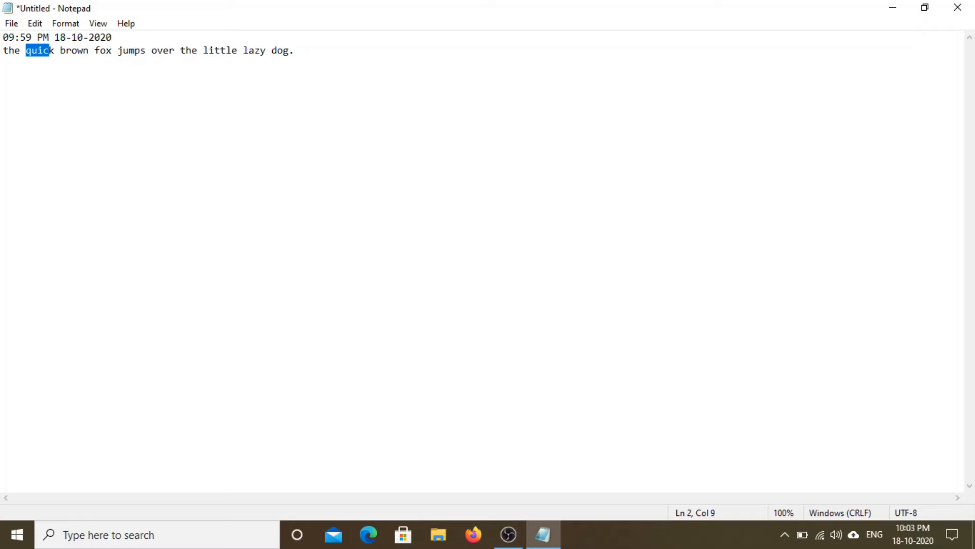
key(shift+Right)
key(shift+Right)
key(ctrl+shift+Right)
key(ctrl+shift+Right)
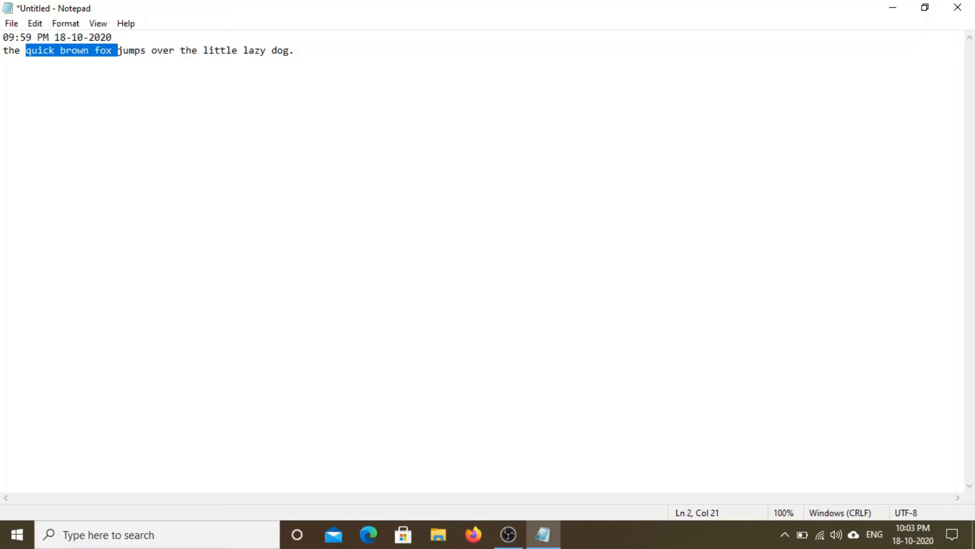
key(ctrl+shift+Right)
Step: Select the whole document text and undo its replacement so both lines are restored
key(ctrl+a)
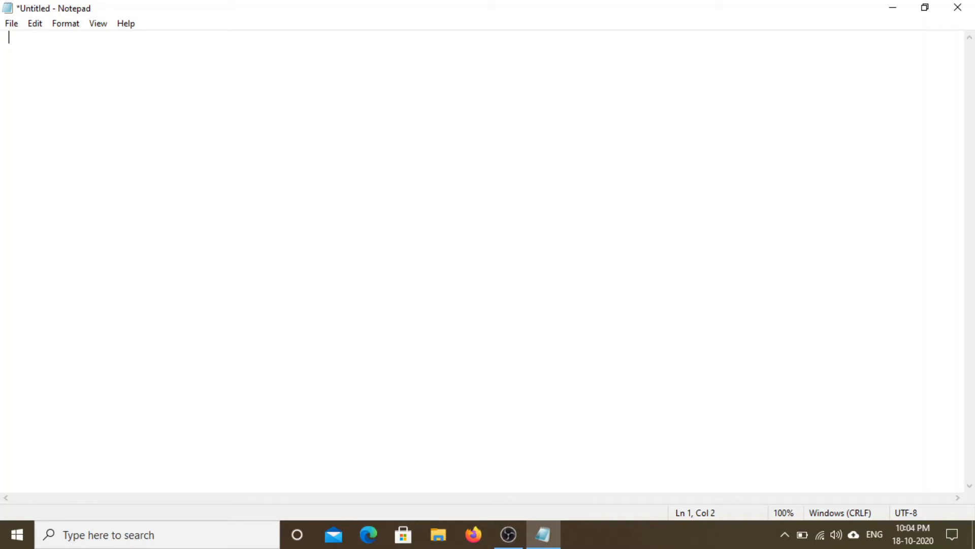
key(ctrl+z)
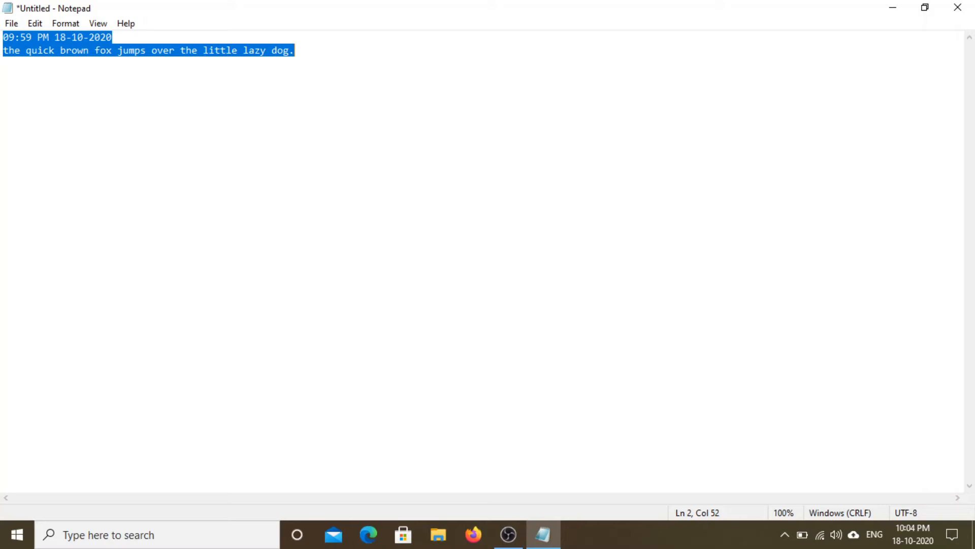
key(alt)
key(Down)
key(Down)
key(Down)
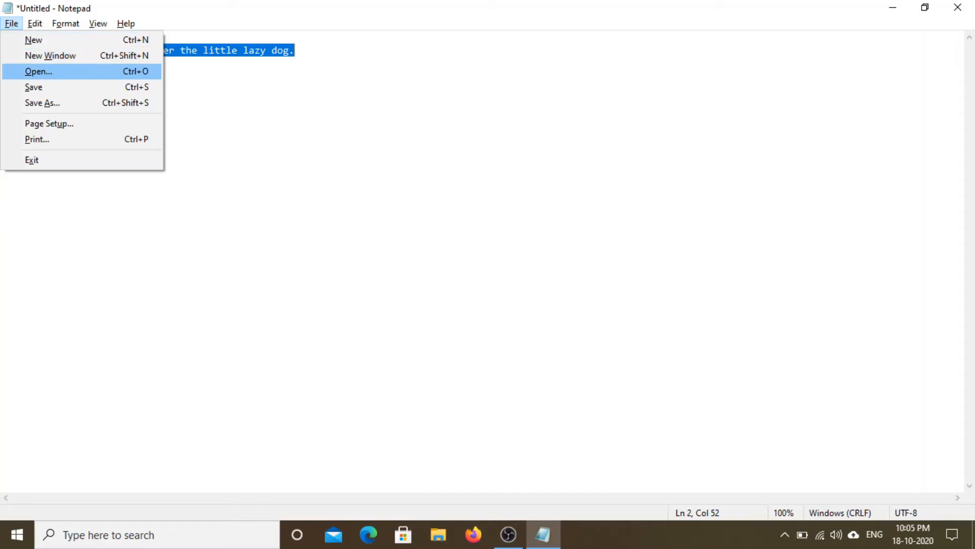
key(Down)
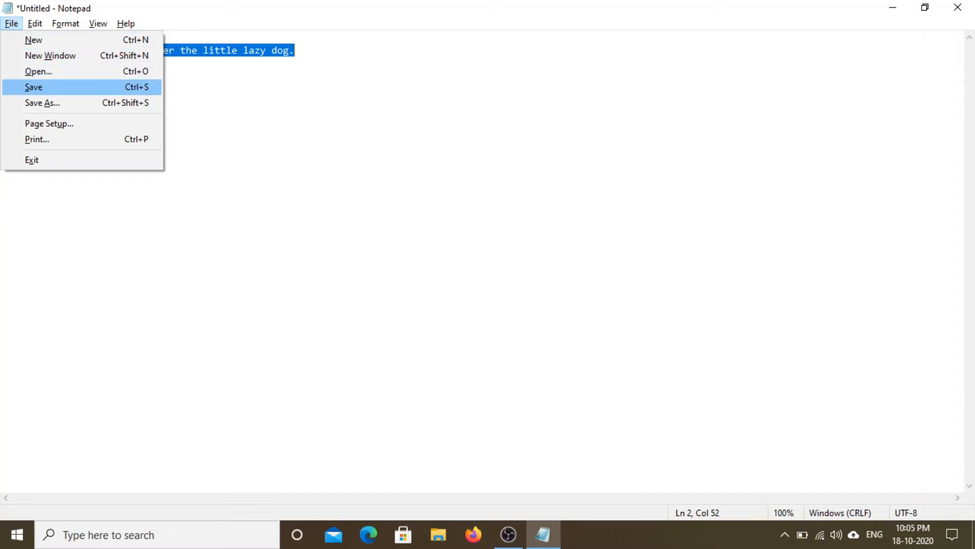
key(Escape)
key(Escape)
Step: Start saving the document and go through the save dialog's file name, type, encoding and location controls
key(ctrl+s)
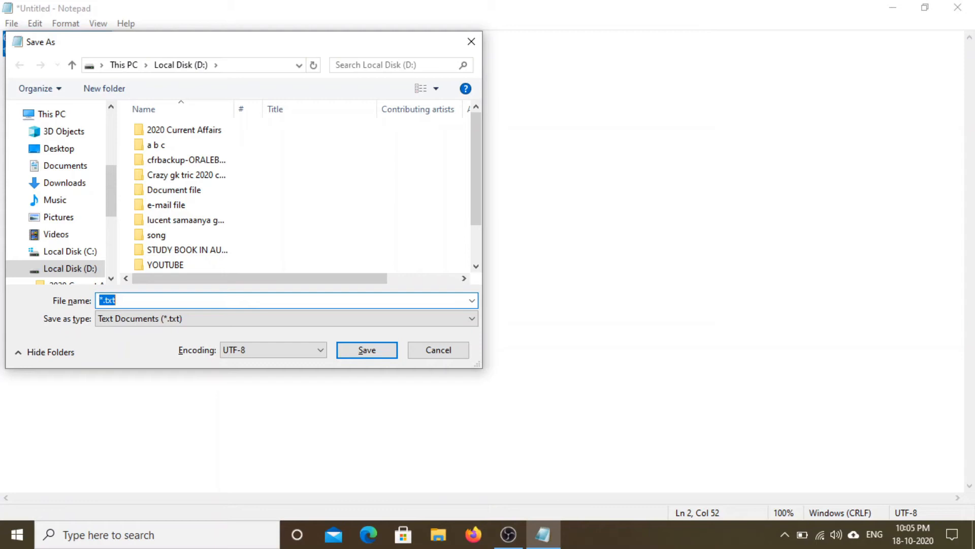
key(Tab)
key(Tab)
key(Tab)
key(Tab)
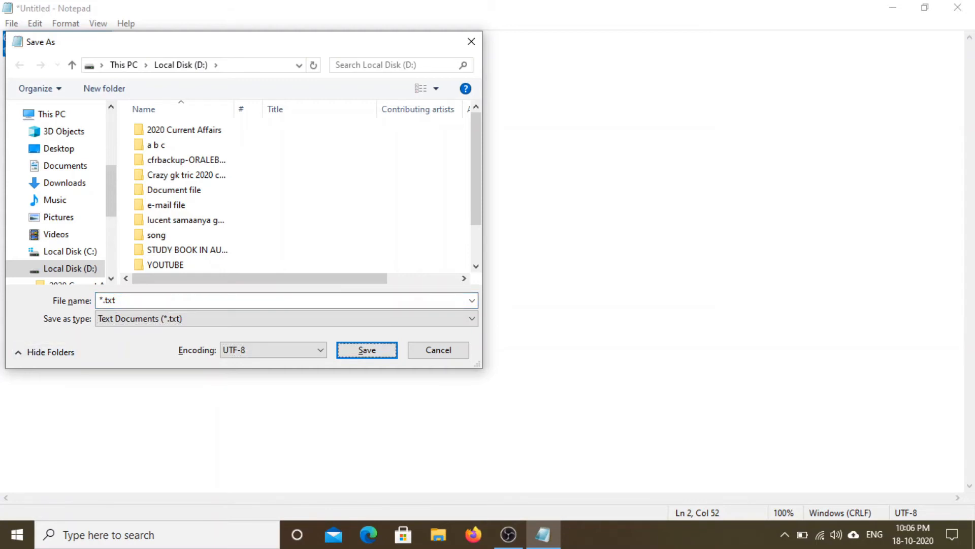
key(Tab)
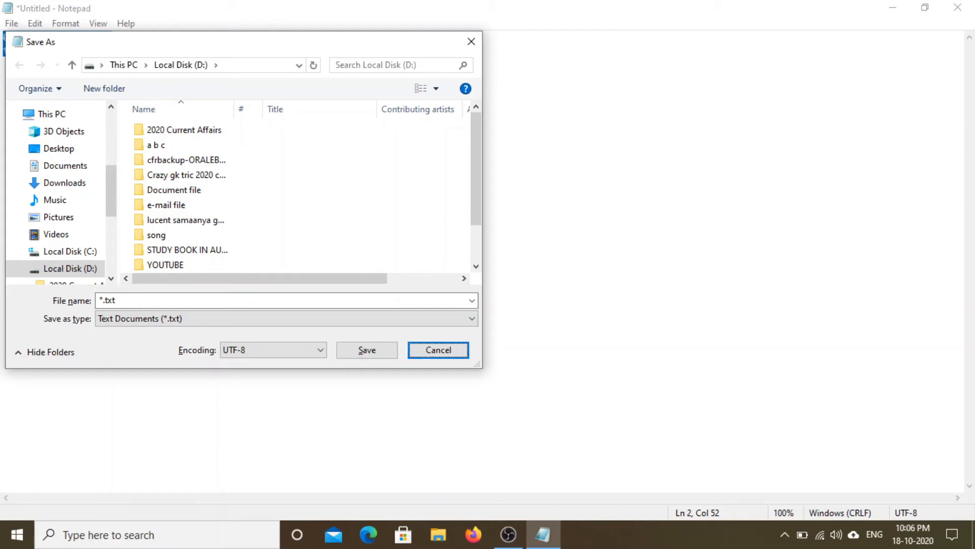
key(Tab)
key(Tab)
key(Tab)
key(Tab)
key(Tab)
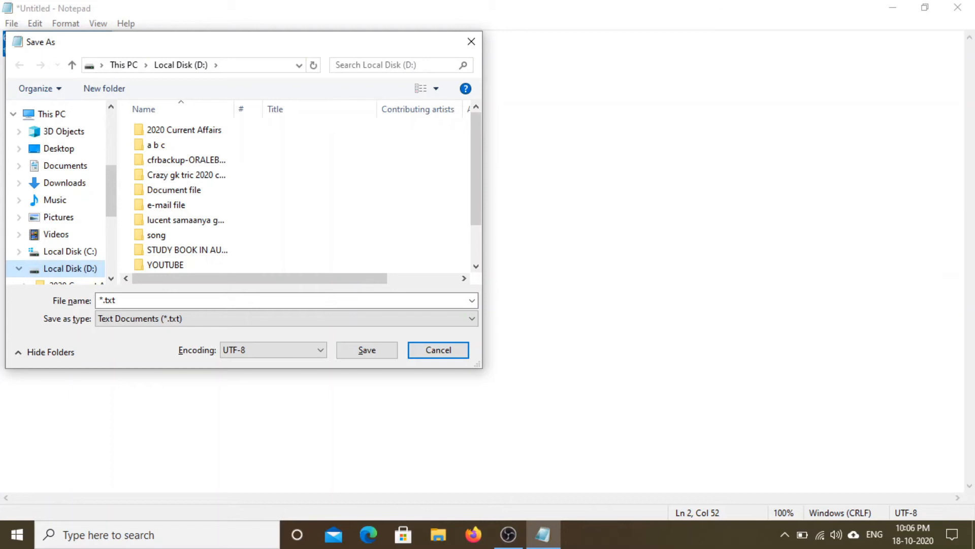
key(Tab)
key(Tab)
key(Tab)
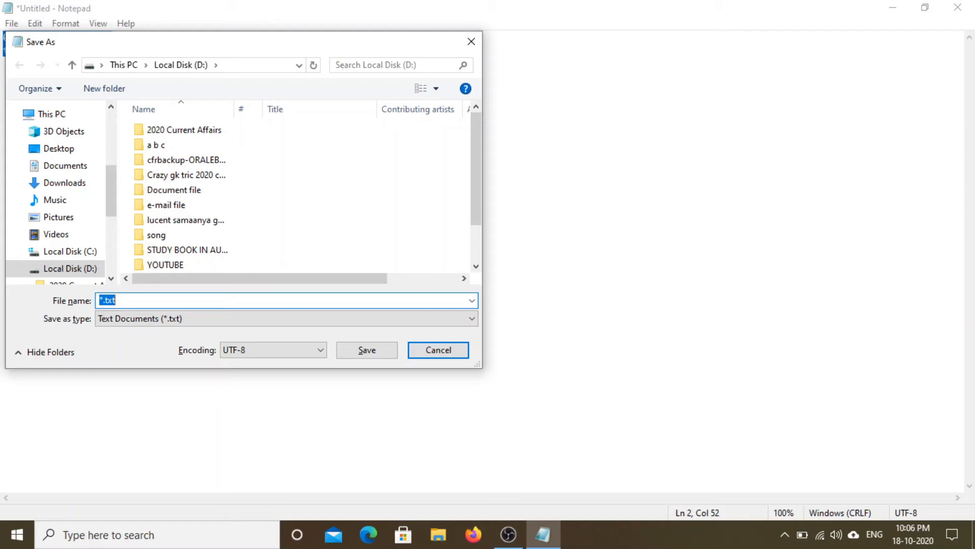
Step: Move the focus through the save dialog's controls and folder tree to the folder list of Local Disk (D:)
key(Tab)
key(Tab)
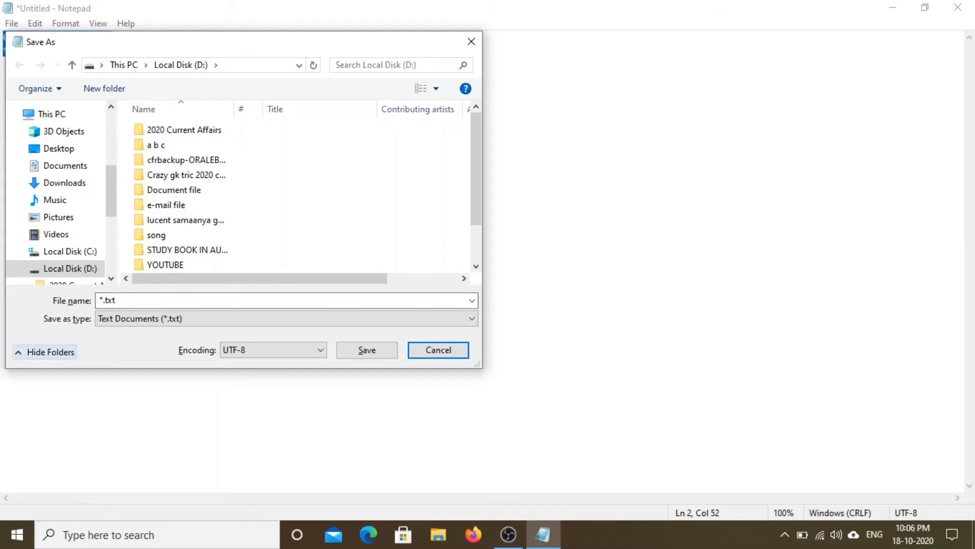
key(Tab)
key(Tab)
key(Tab)
key(Tab)
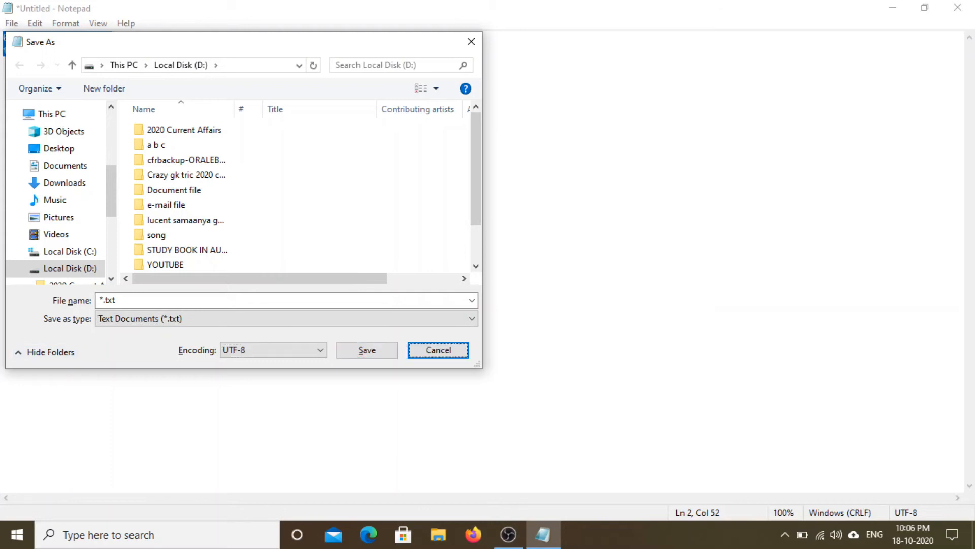
key(Tab)
key(Tab)
key(Tab)
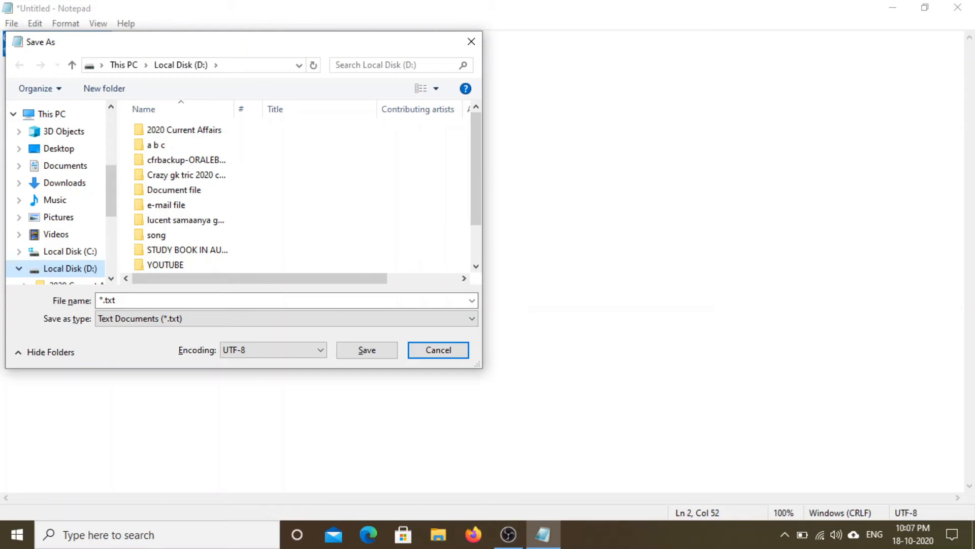
scroll(56, 194, down, 2)
scroll(56, 192, up, 3)
key(Tab)
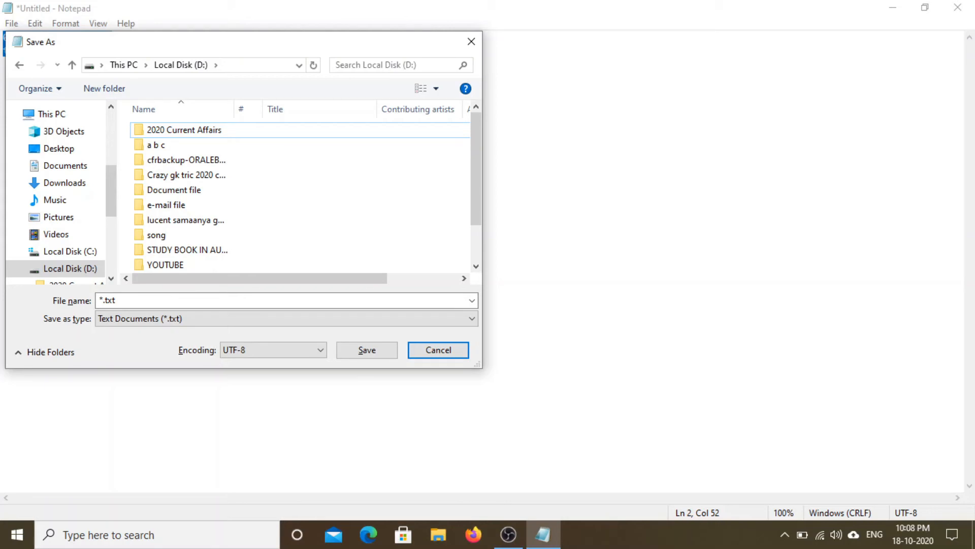
Step: Go through the folders on Local Disk (D:) one by one, from a b c down to YOUTUBE
click(156, 145)
click(186, 160)
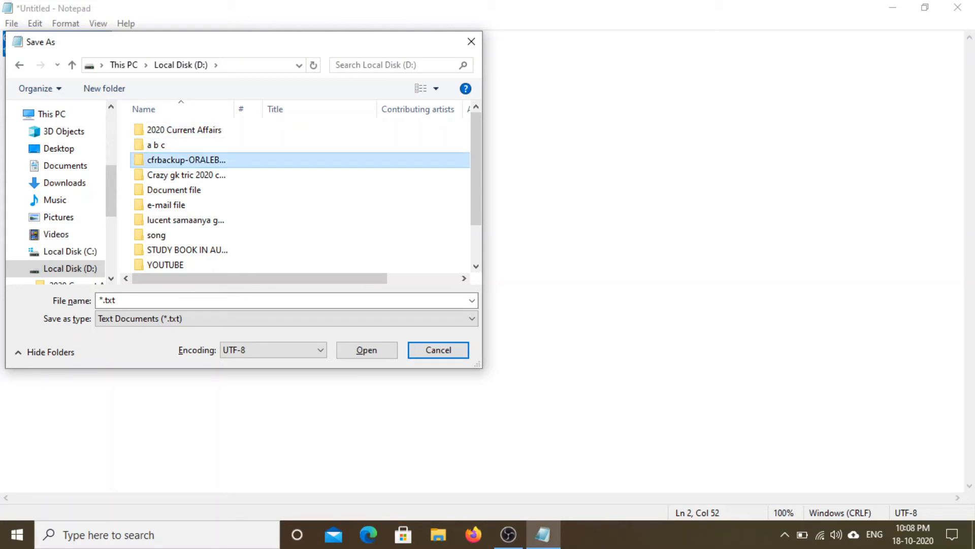
click(186, 174)
click(173, 190)
click(166, 205)
click(185, 219)
click(156, 235)
click(187, 249)
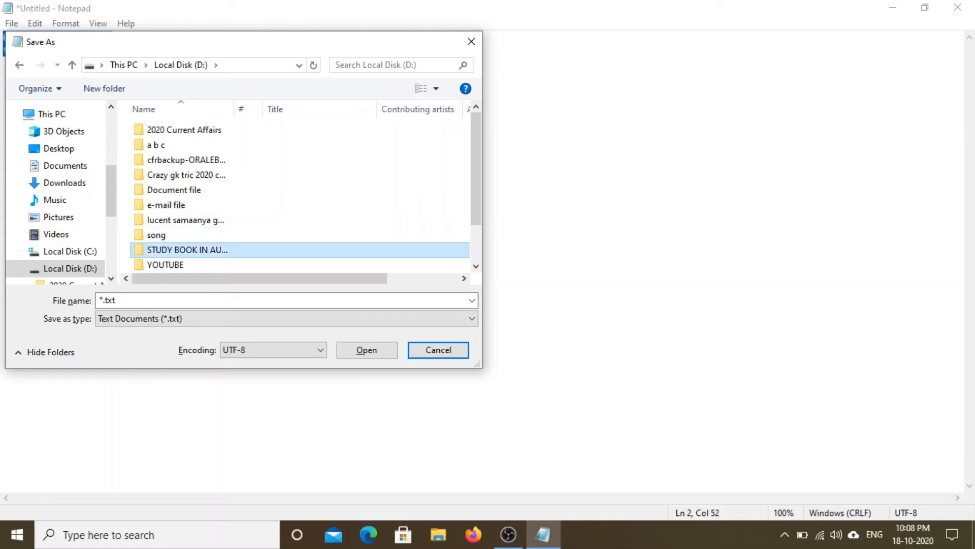
click(165, 265)
Step: Move back up the folder list to a b c and open it as the save location
key(Up)
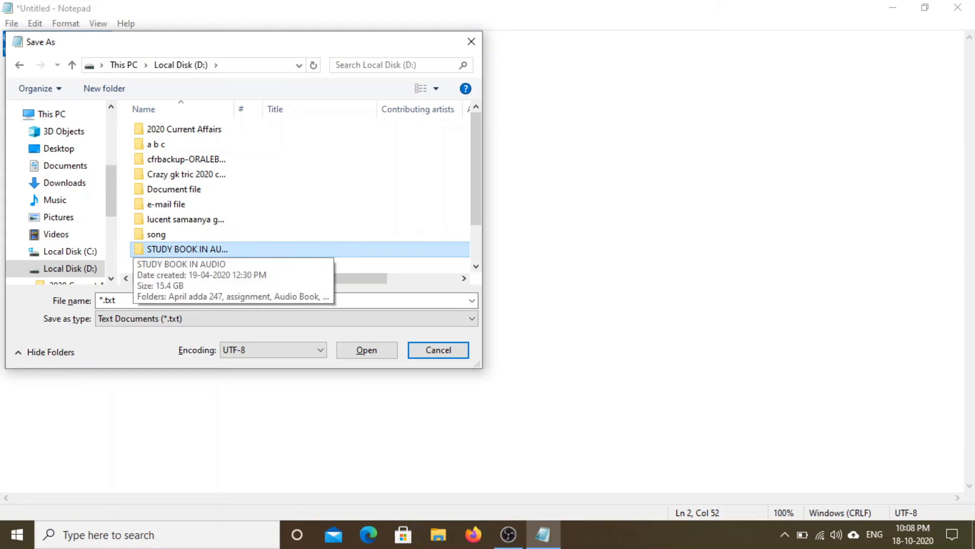
key(Up)
key(Up)
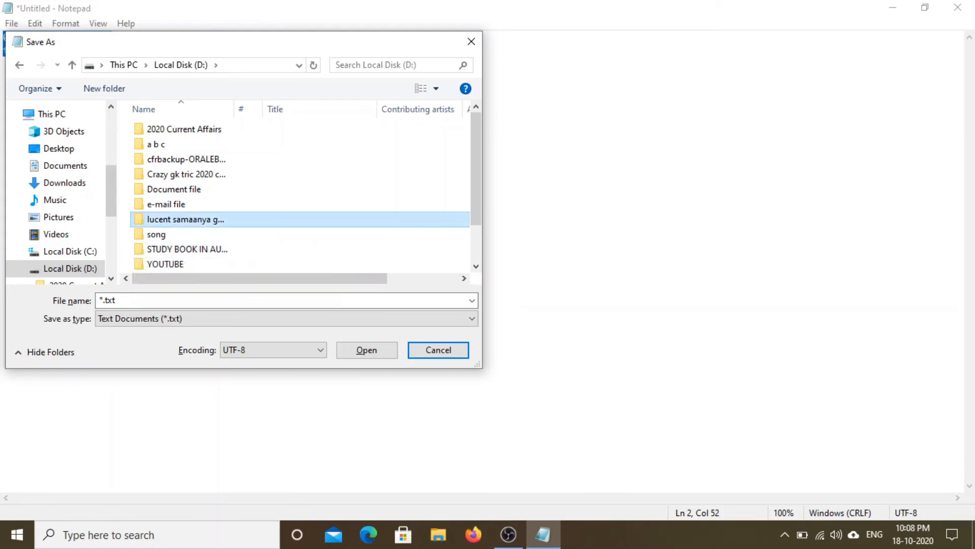
key(Up)
key(Up)
key(Up)
key(Up)
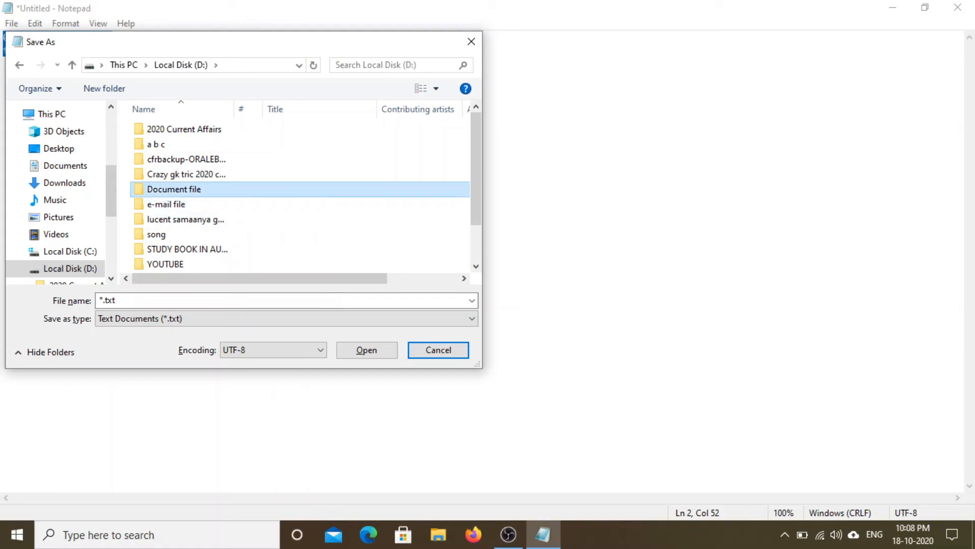
key(Up)
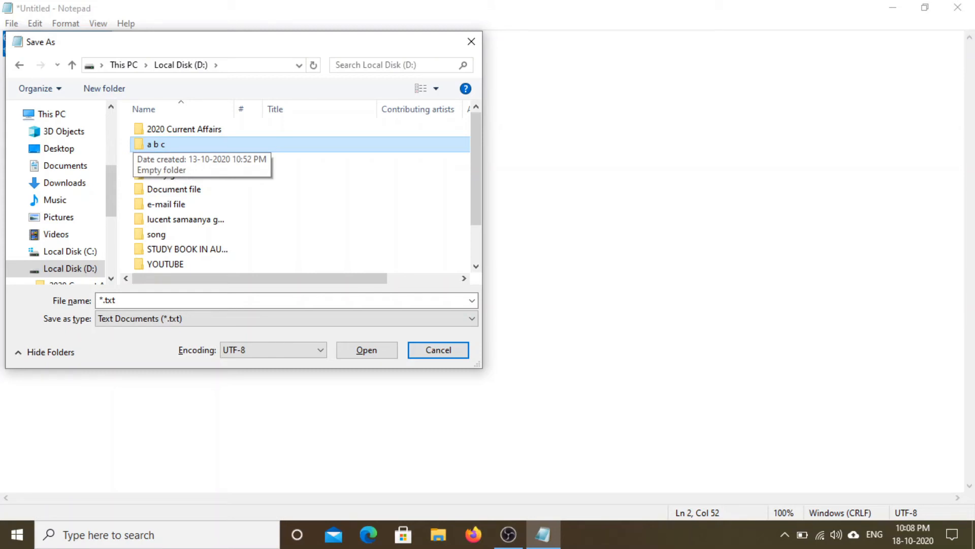
key(Return)
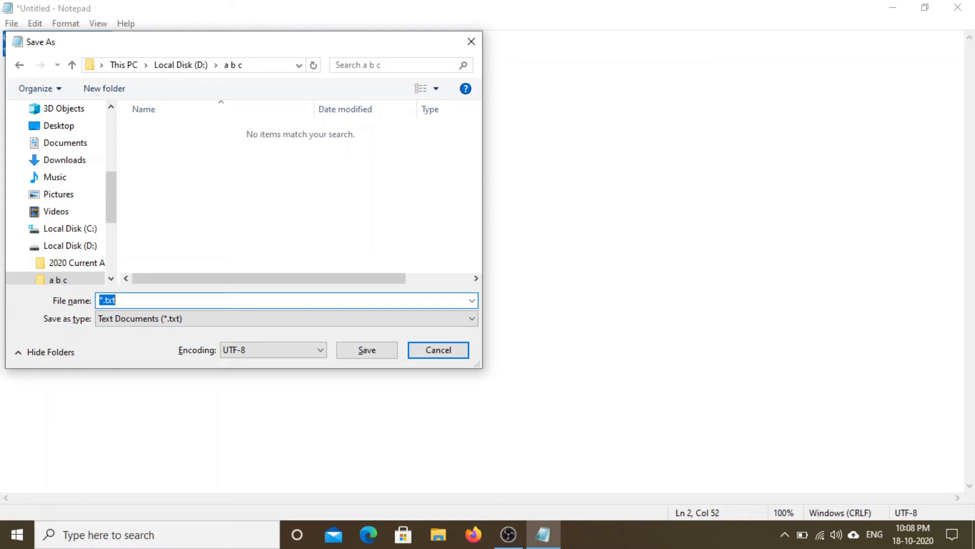
Step: Name the file "The blind groups of india"
text(The blind gu)
key(BackSpace)
text(roups of)
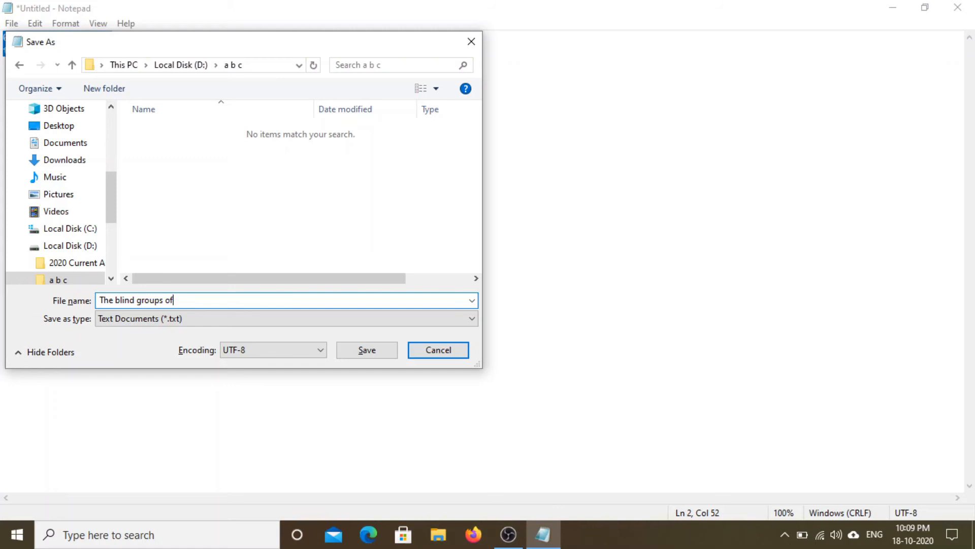
text( india)
key(BackSpace)
key(BackSpace)
text(ia)
Step: Save the document as a UTF-8 text file in the a b c folder and close Notepad
key(Tab)
key(Tab)
key(Tab)
key(Tab)
key(Tab)
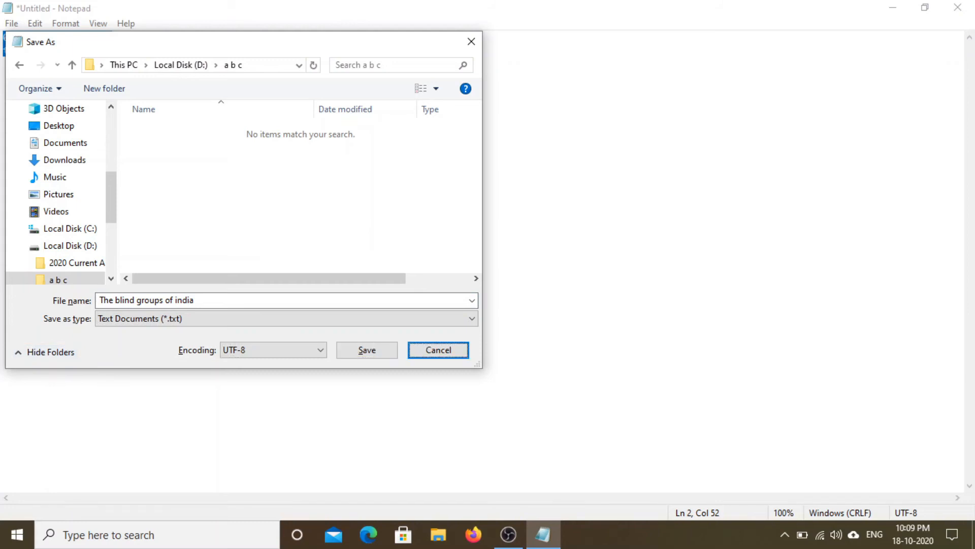
key(shift+Tab)
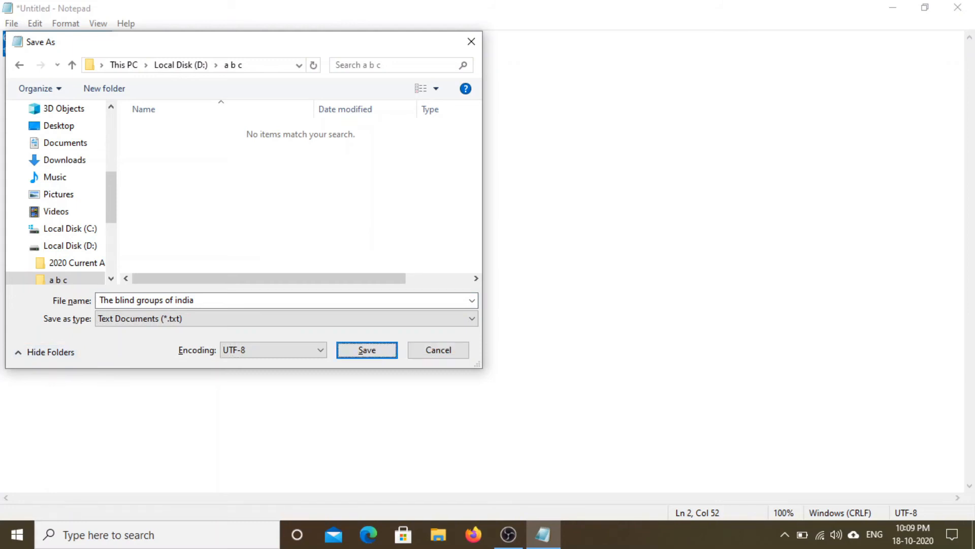
key(Return)
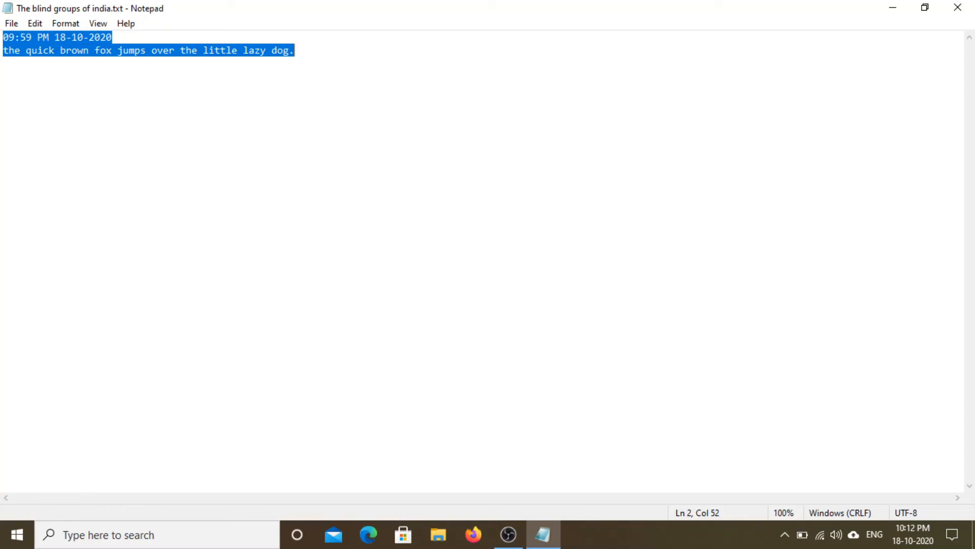
key(alt+F4)
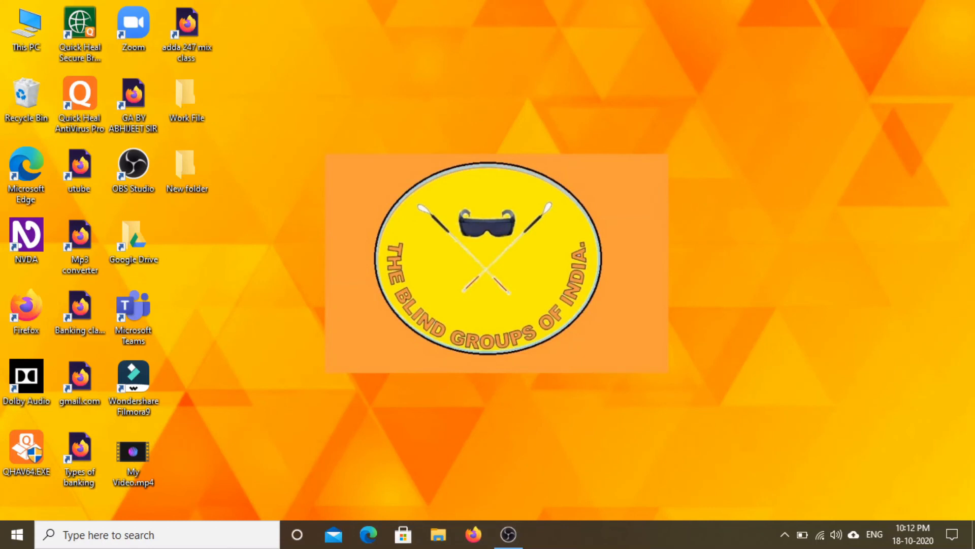
Step: Switch to File Explorer through This PC, check the saved file in the a b c folder on Local Disk (D:), and close the window
key(super+d)
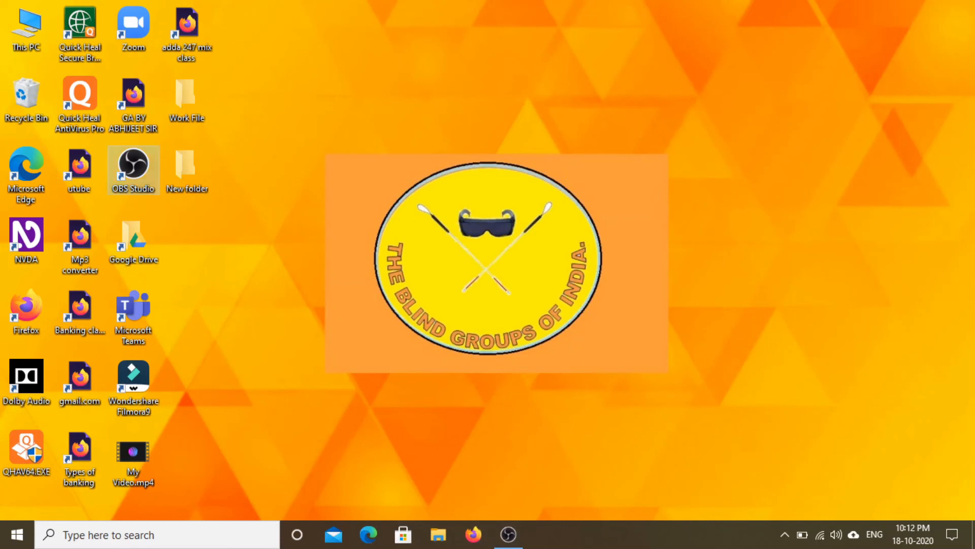
key(Home)
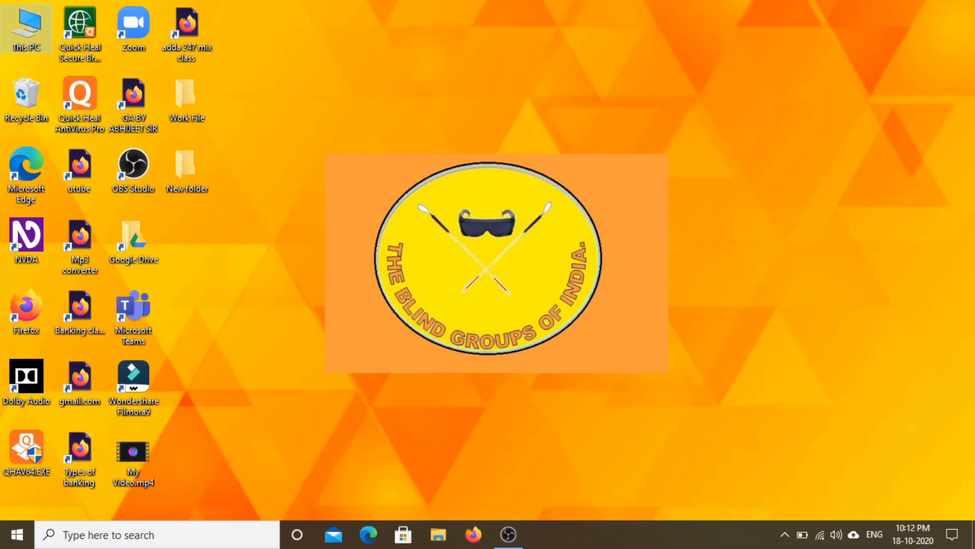
key(Return)
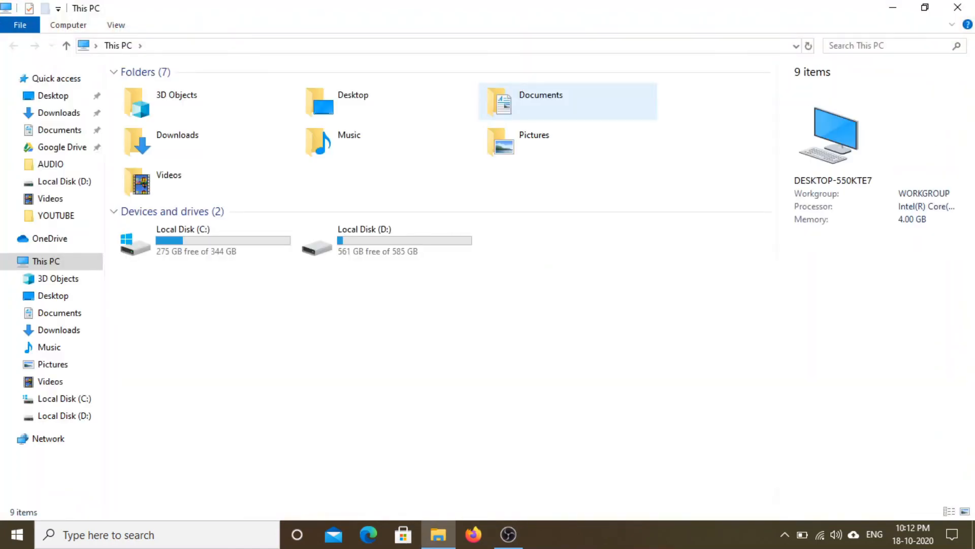
click(386, 241)
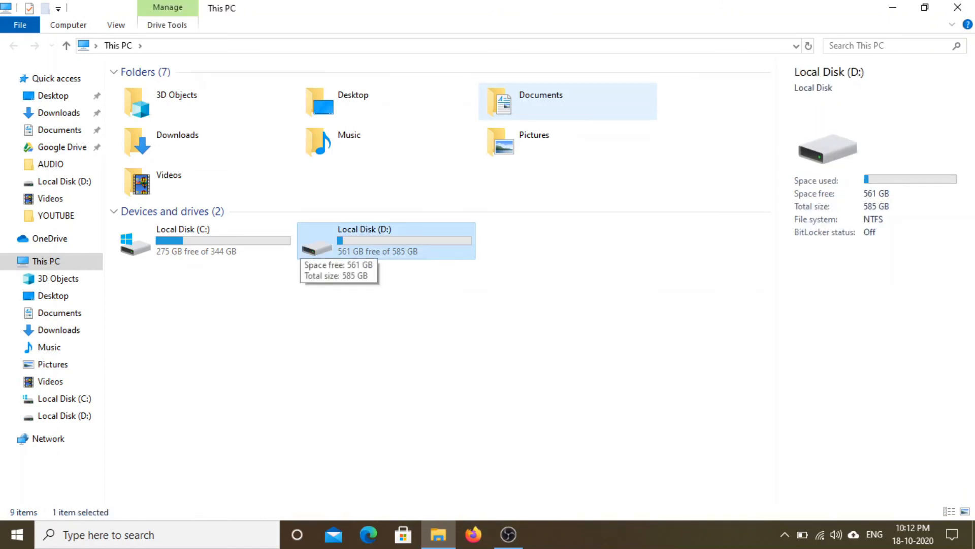
key(Return)
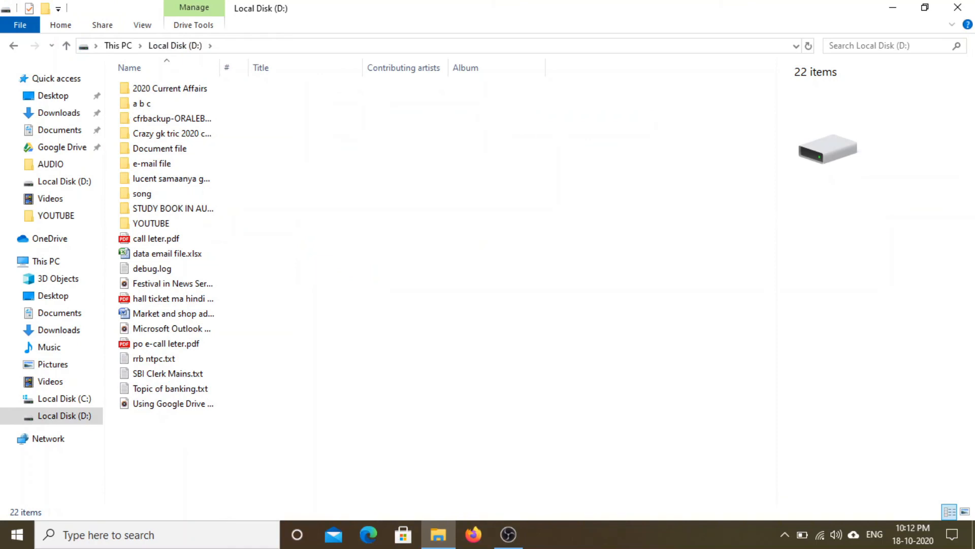
key(a)
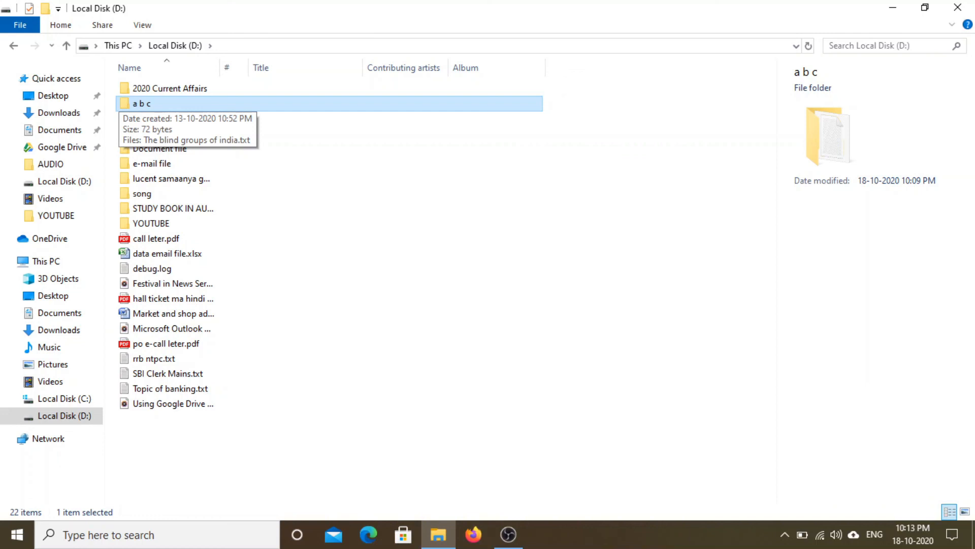
key(Return)
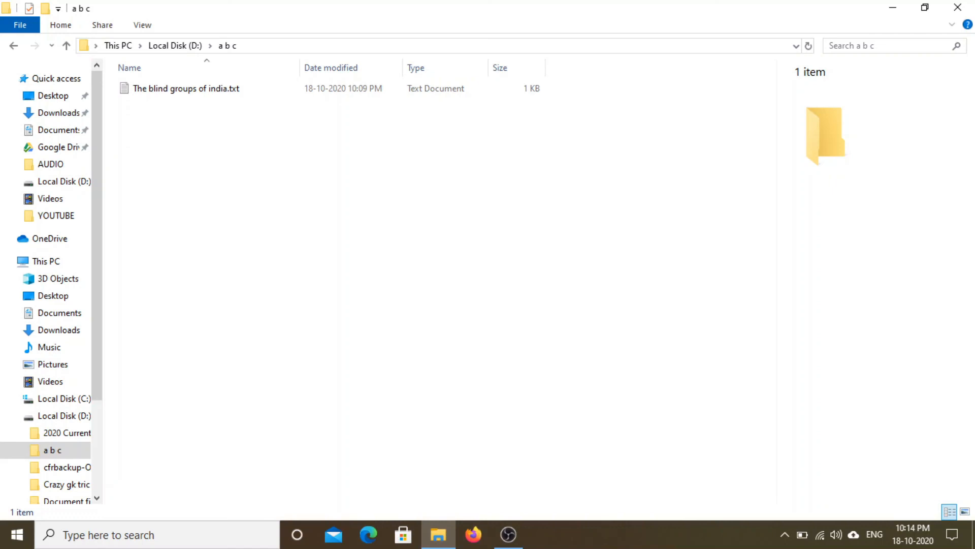
key(alt+F4)
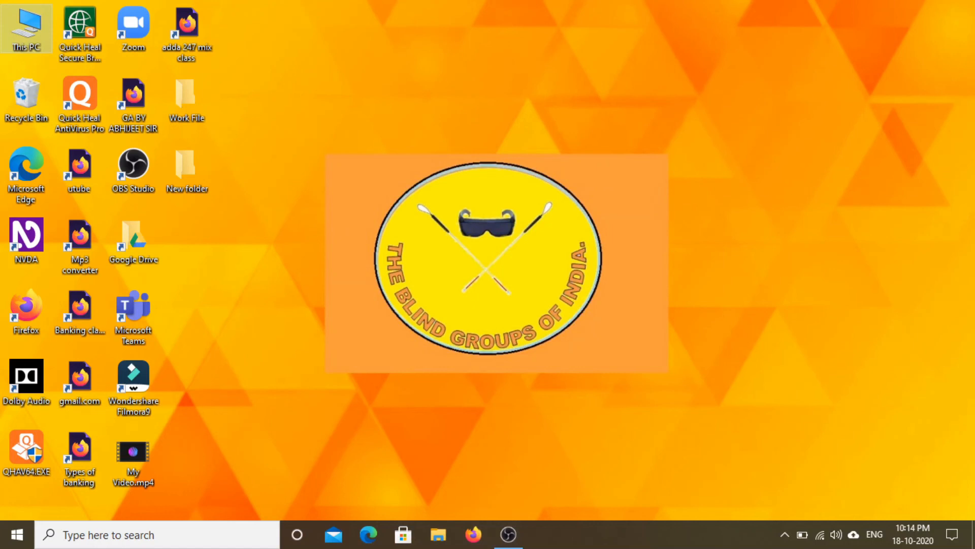
Step: Bring up the Shut Down Windows dialog from the desktop, look at its Restart and Shut down options, and cancel it
key(alt+F4)
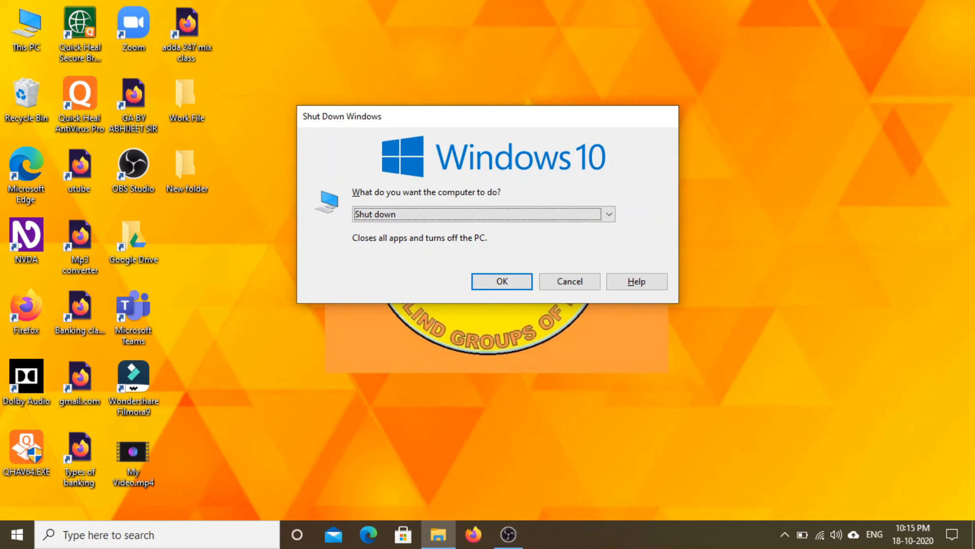
key(Down)
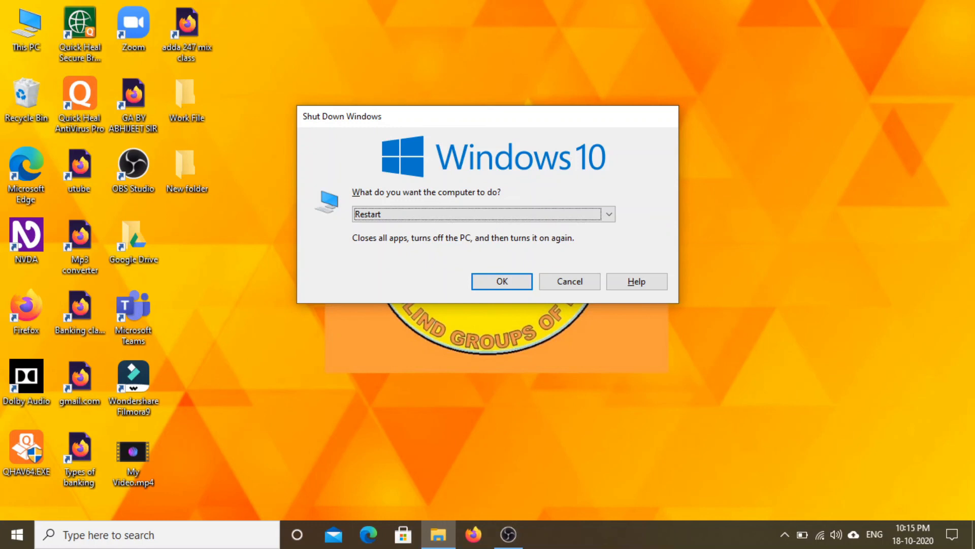
key(Up)
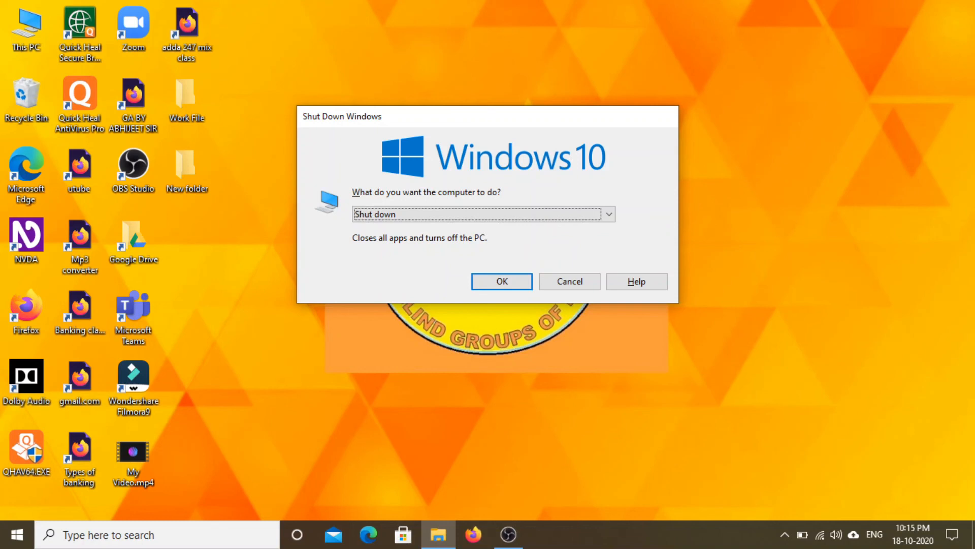
key(Tab)
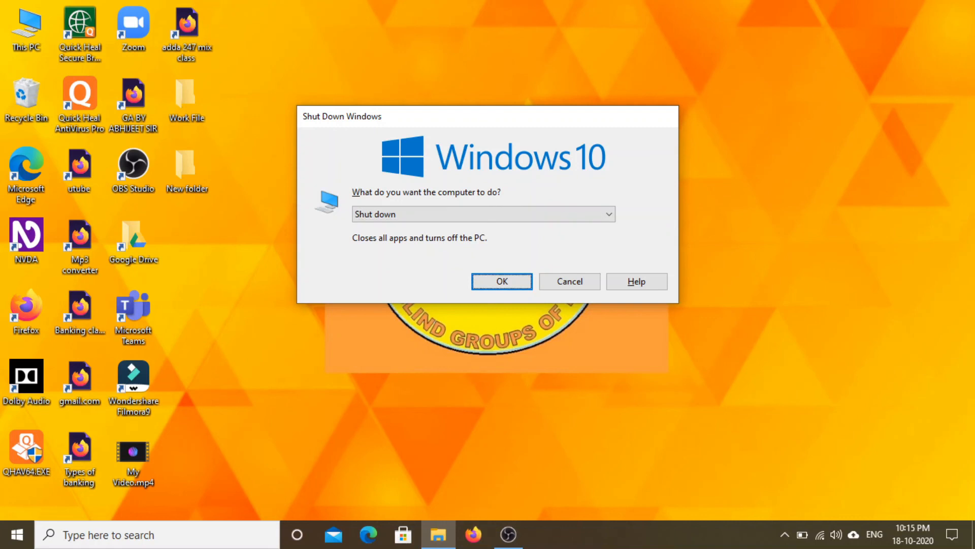
key(Tab)
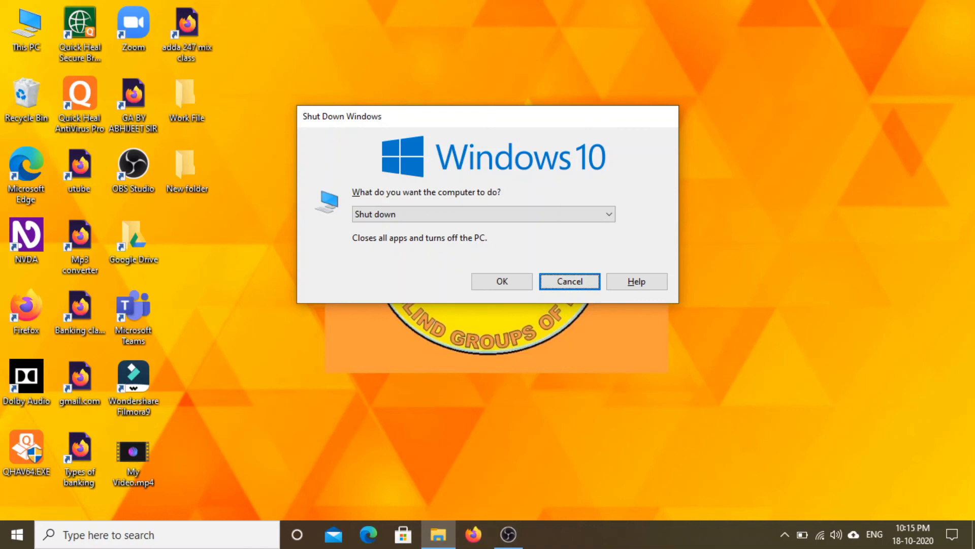
key(Return)
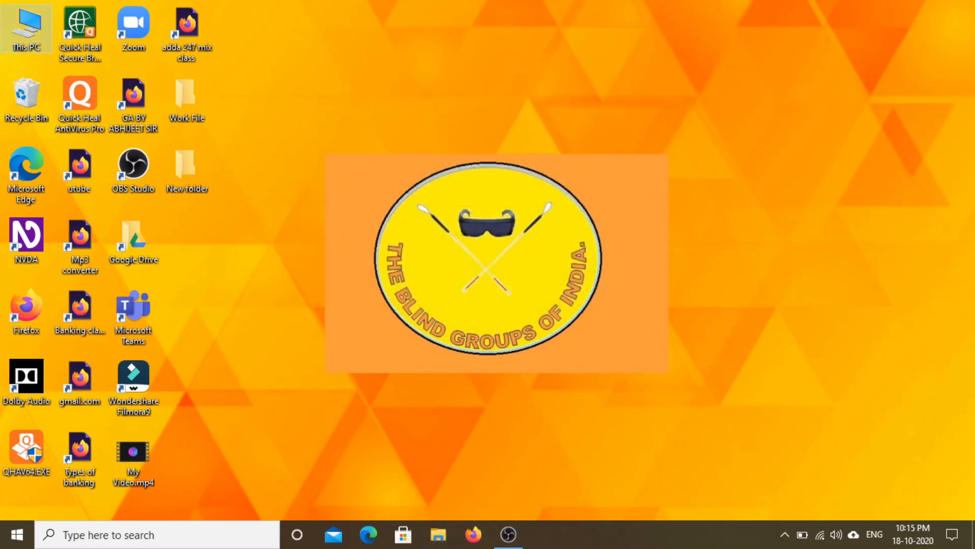